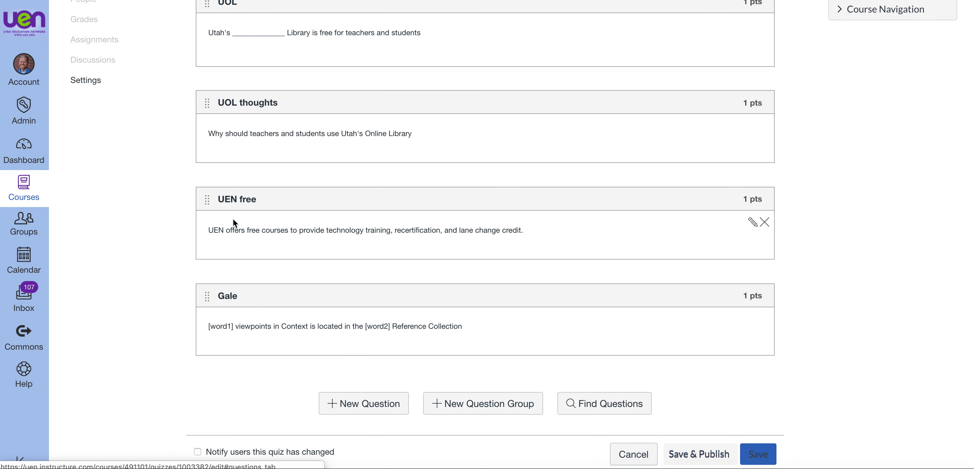
# Add a new Multiple Choice question at the end of the quiz and clear its default name
pyautogui.scroll(8, 250, 223)
pyautogui.scroll(-9, 476, 313)
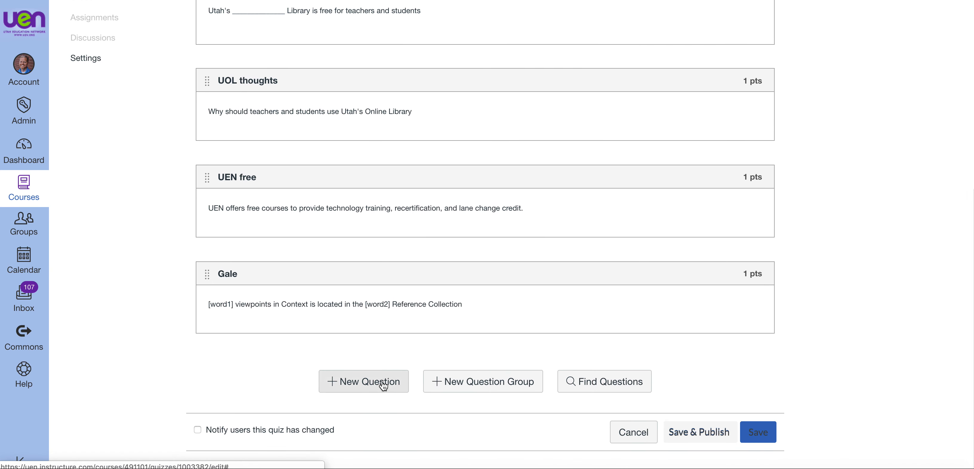
pyautogui.click(355, 384)
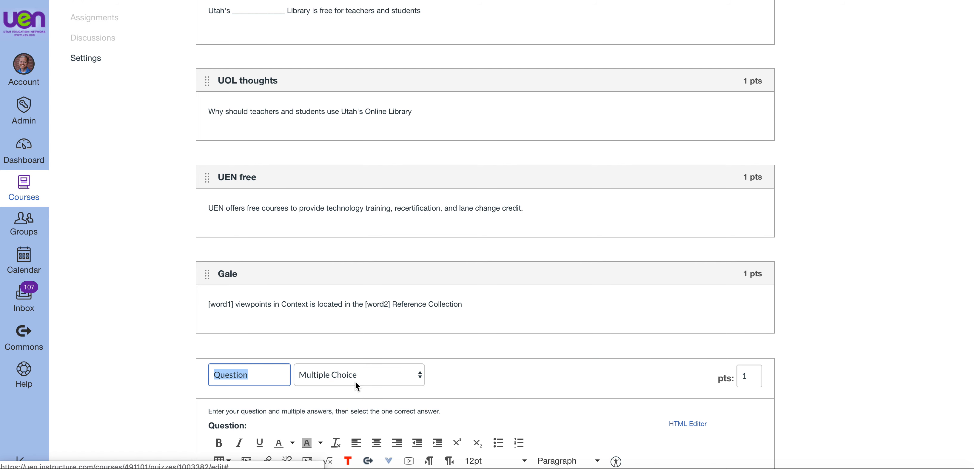
pyautogui.scroll(-11, 355, 382)
pyautogui.scroll(5, 333, 318)
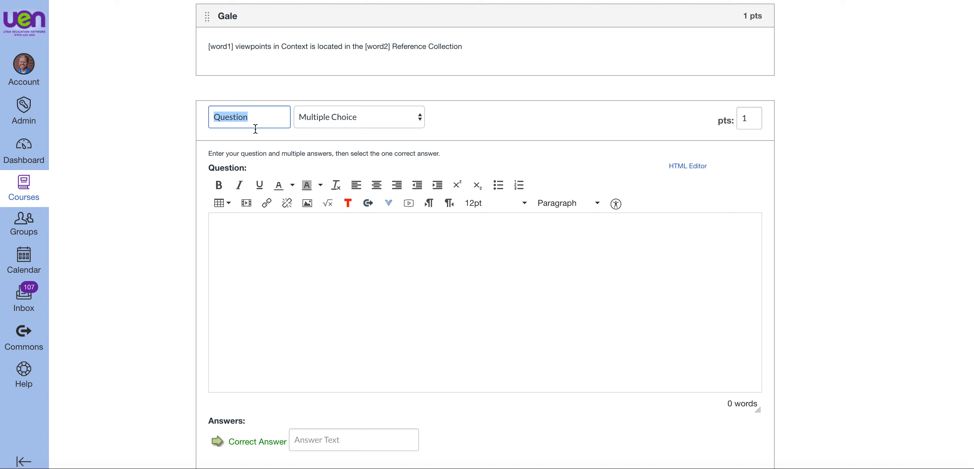
pyautogui.press('BackSpace')
pyautogui.press('BackSpace')
# Browse the Canvas Quizzes Review bank in the quiz question finder and close it without adding any questions
pyautogui.scroll(10, 341, 174)
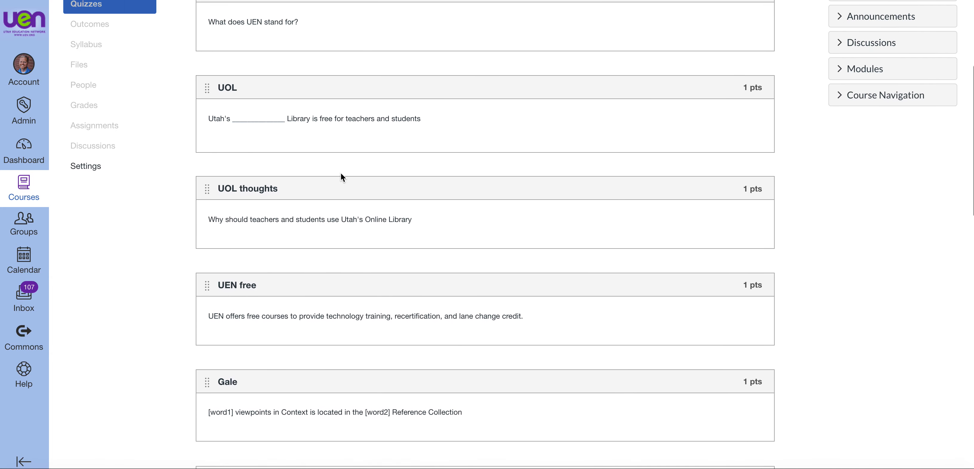
pyautogui.scroll(-11, 340, 173)
pyautogui.scroll(-12, 545, 285)
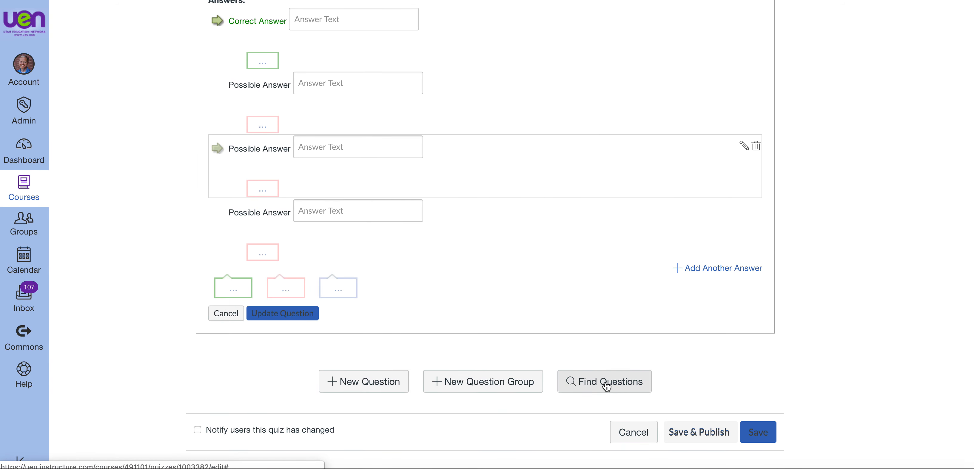
pyautogui.click(606, 385)
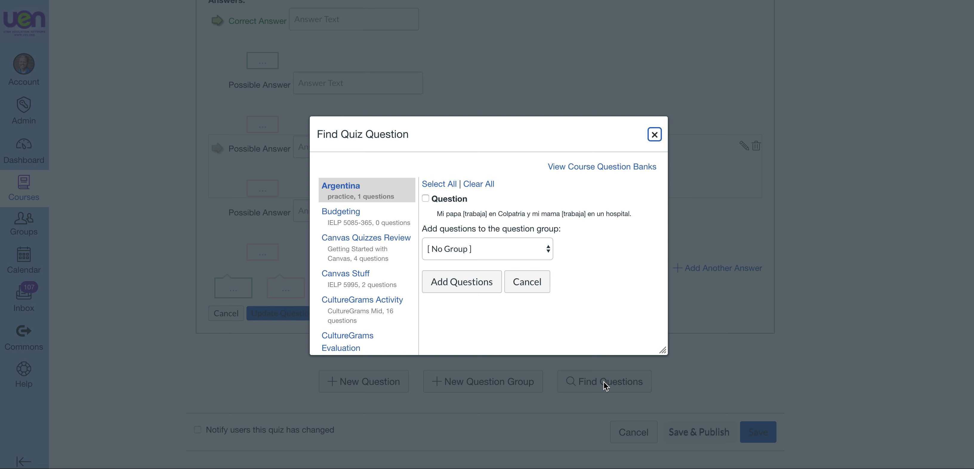
pyautogui.click(356, 239)
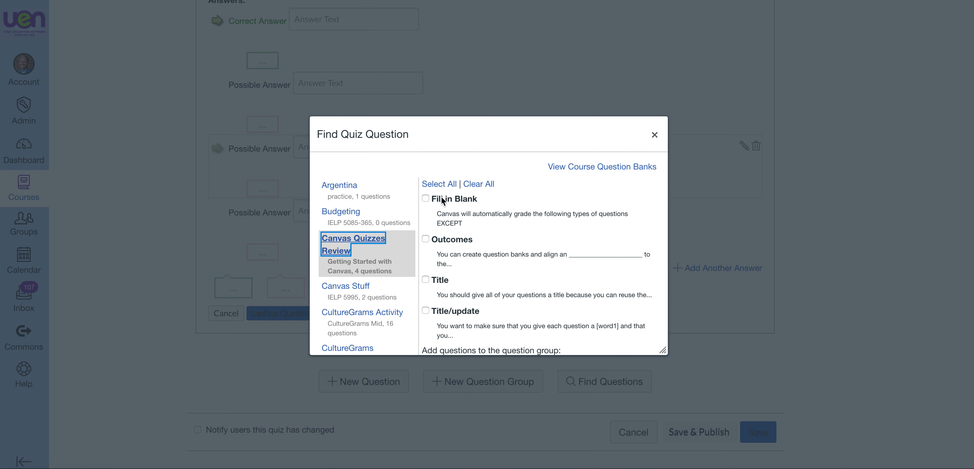
pyautogui.scroll(-3, 456, 308)
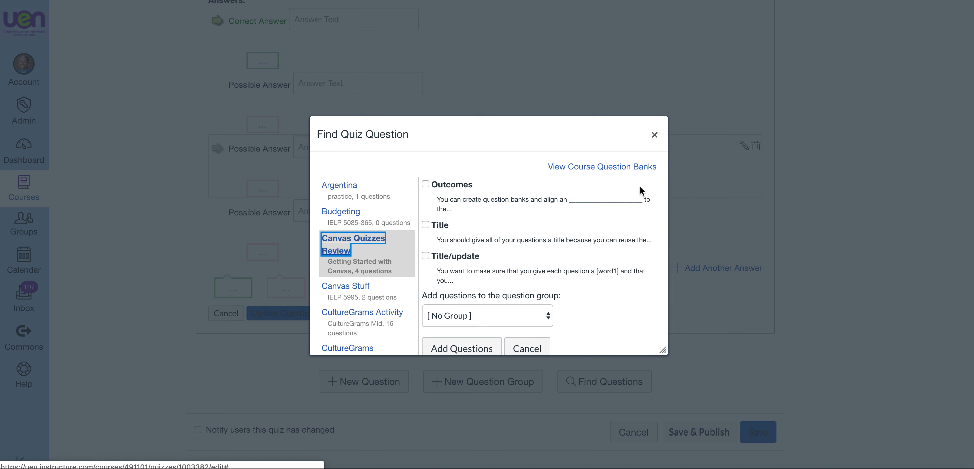
pyautogui.click(655, 135)
# Open the UEN question for editing, review the available question types and keep it as Multiple Choice
pyautogui.scroll(7, 480, 153)
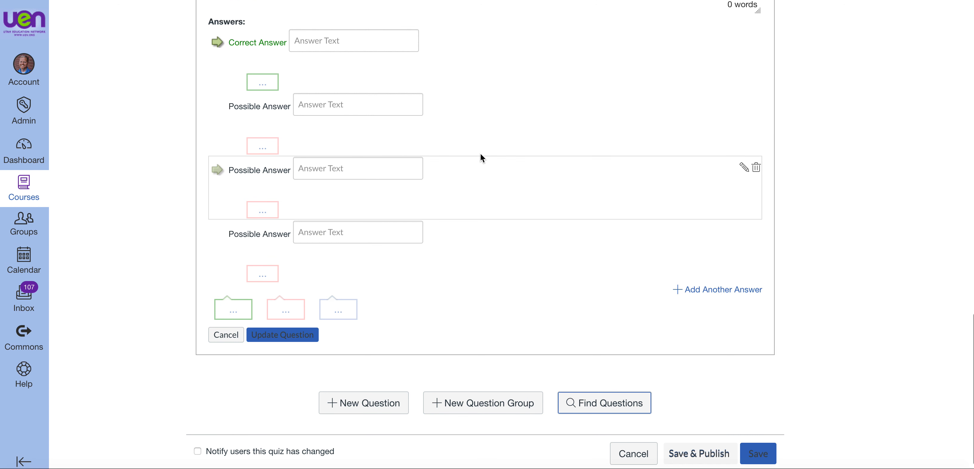
pyautogui.scroll(10, 480, 153)
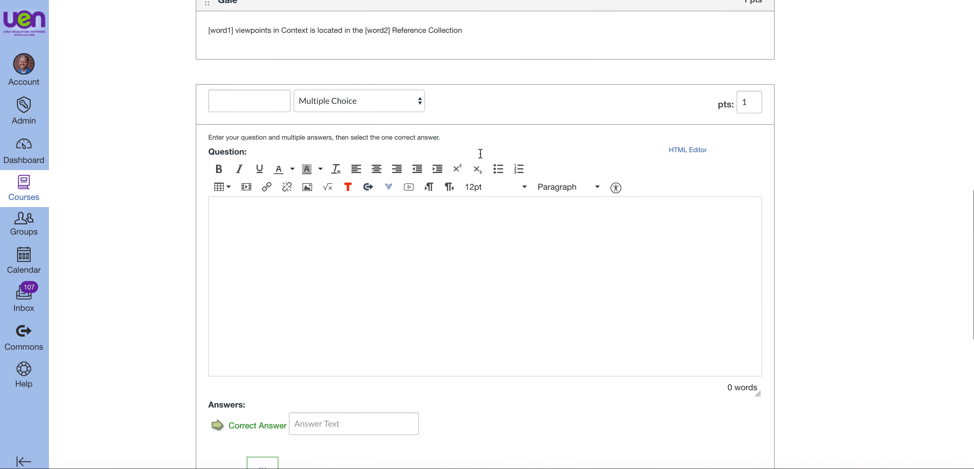
pyautogui.scroll(2, 480, 153)
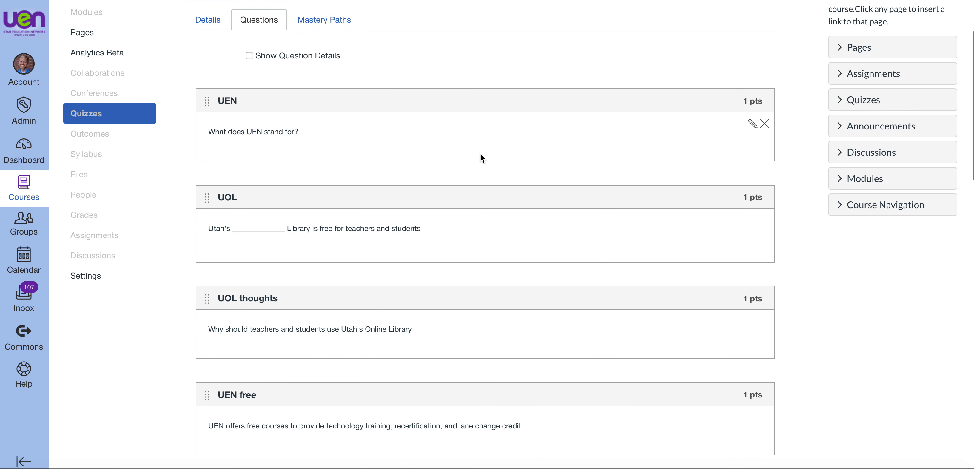
pyautogui.scroll(2, 480, 153)
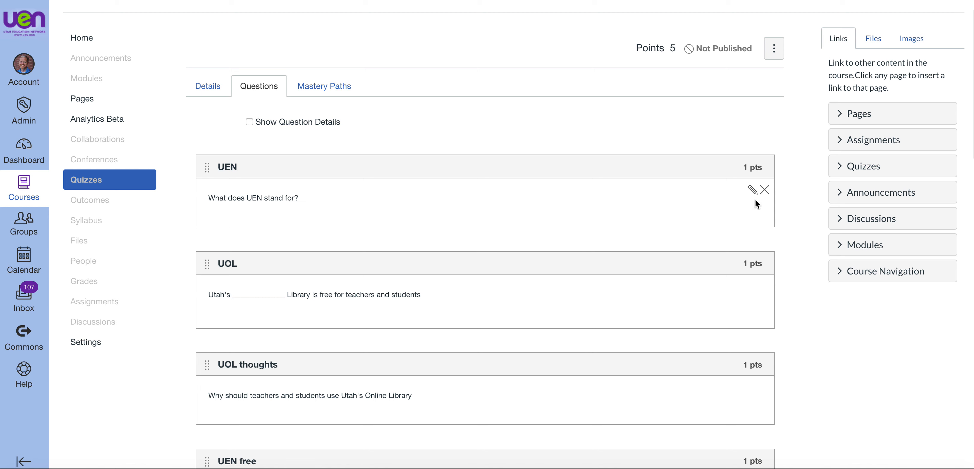
pyautogui.click(752, 190)
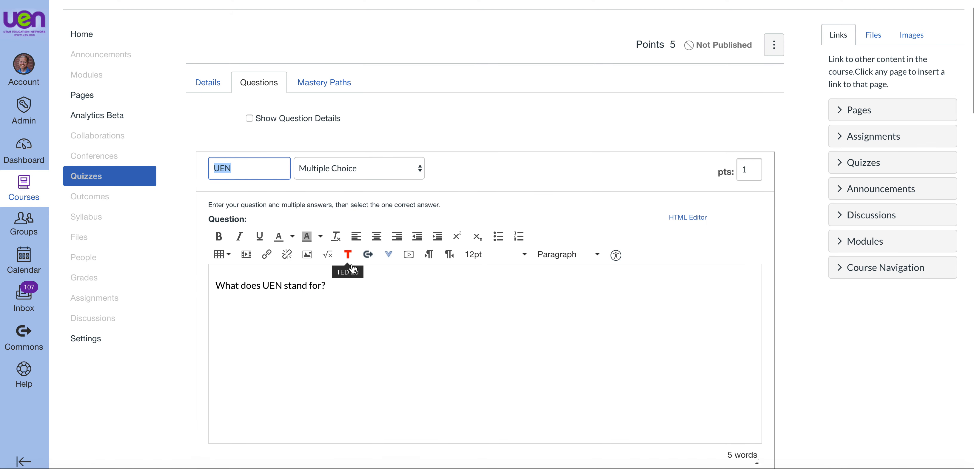
pyautogui.scroll(-2, 246, 136)
pyautogui.click(251, 124)
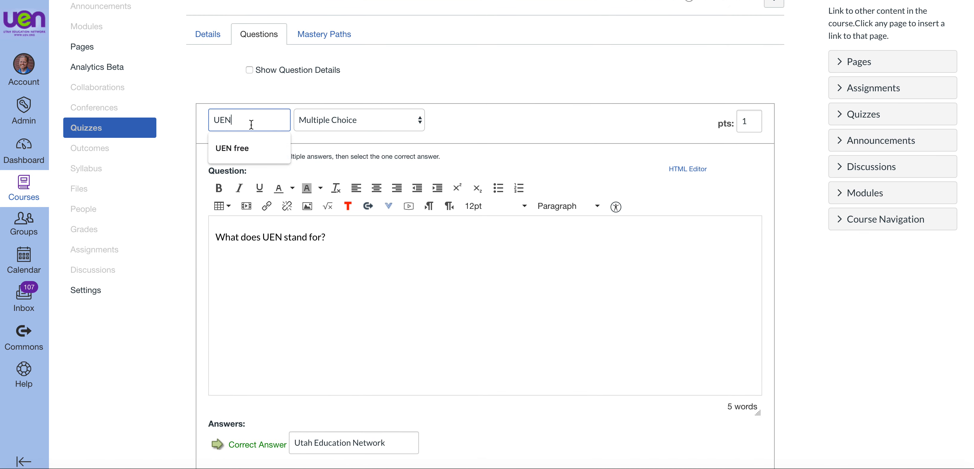
pyautogui.click(479, 131)
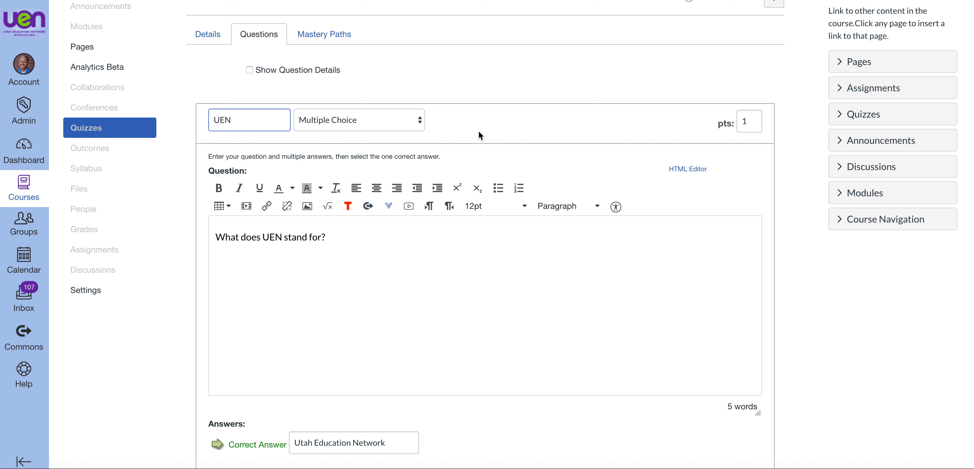
pyautogui.click(401, 124)
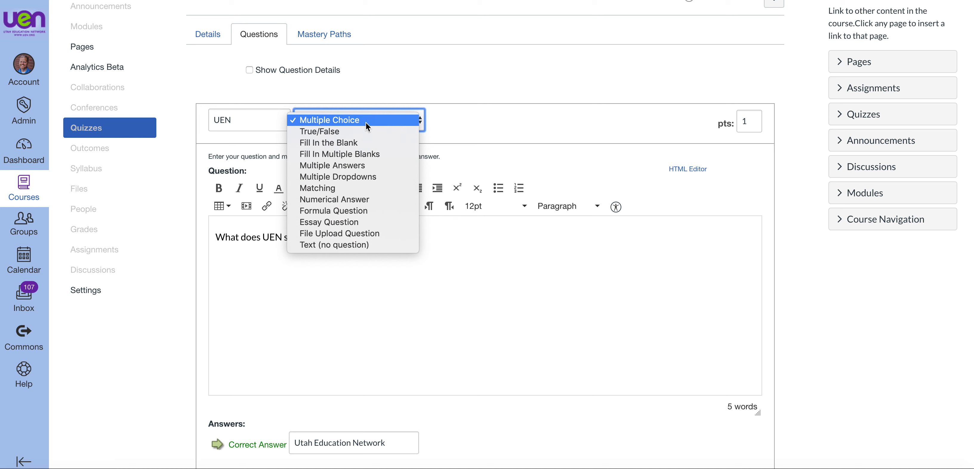
pyautogui.click(331, 120)
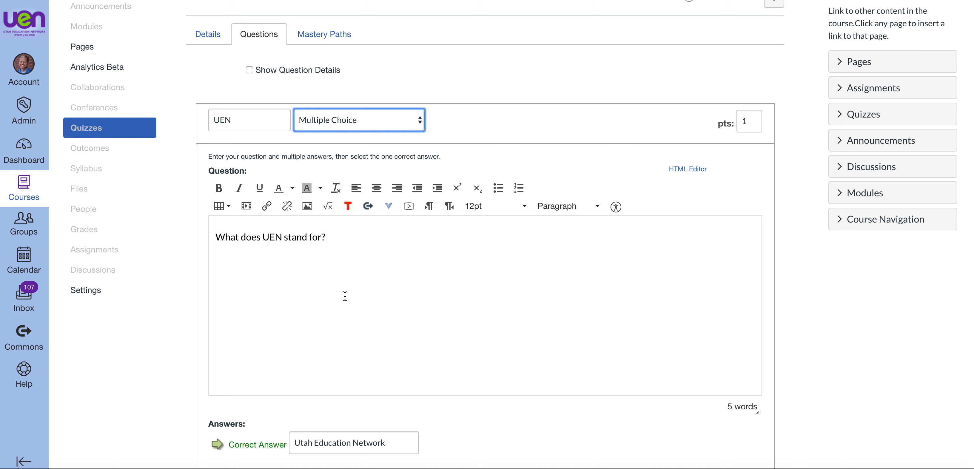
# Try marking Utah Educational Netscape as the correct answer and set Utah Education Network as correct again
pyautogui.scroll(-10, 345, 296)
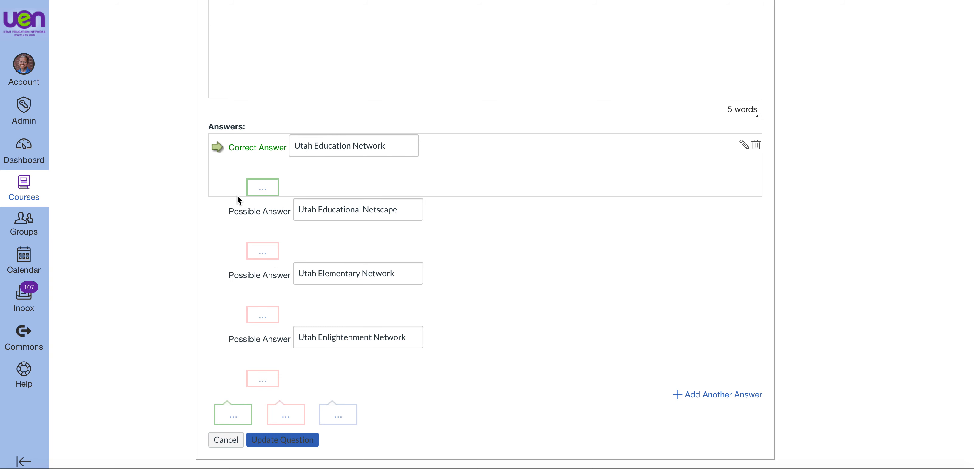
pyautogui.click(218, 212)
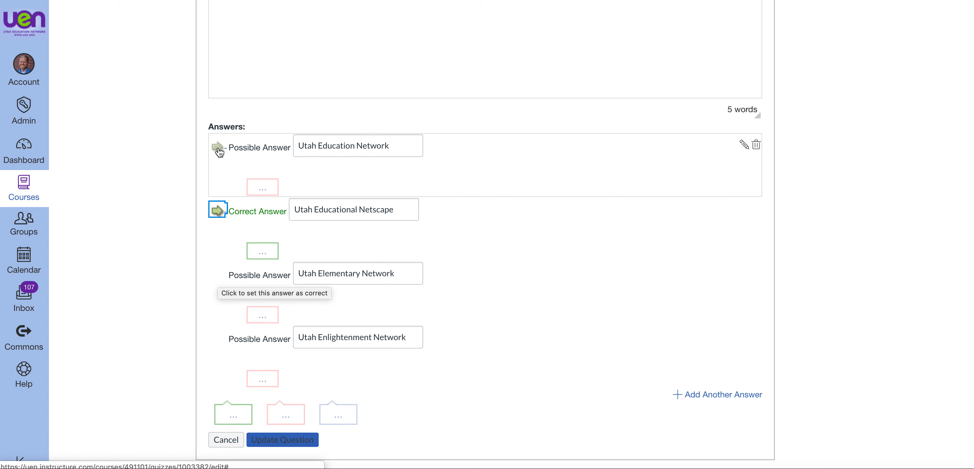
pyautogui.click(218, 148)
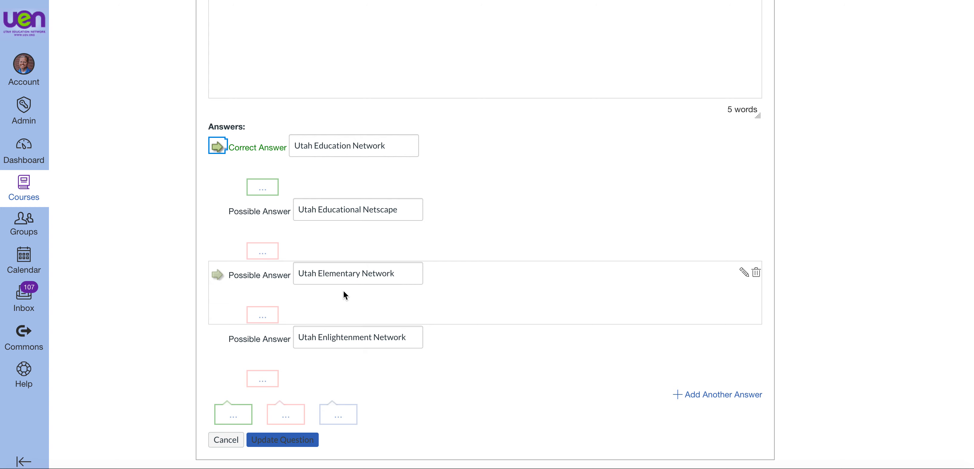
# View the comment editors for the Utah Education Network and Utah Educational Netscape answers, closing each without adding a comment
pyautogui.click(263, 192)
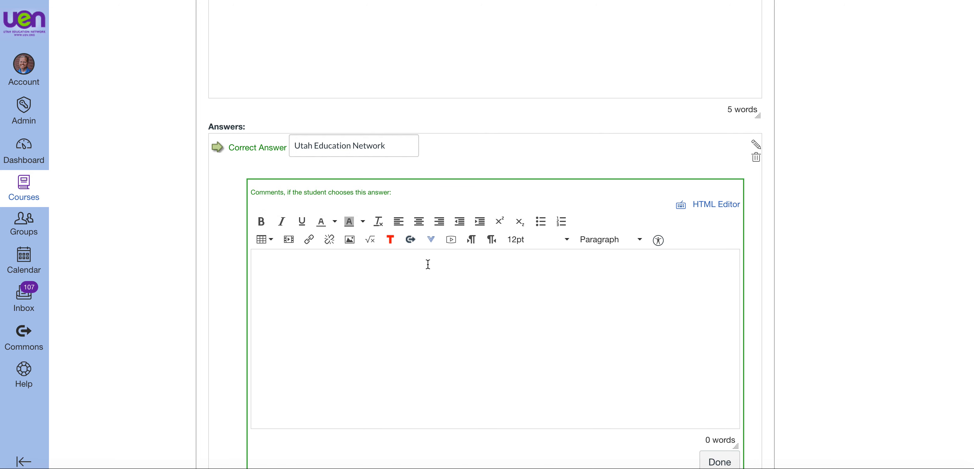
pyautogui.scroll(-3, 427, 264)
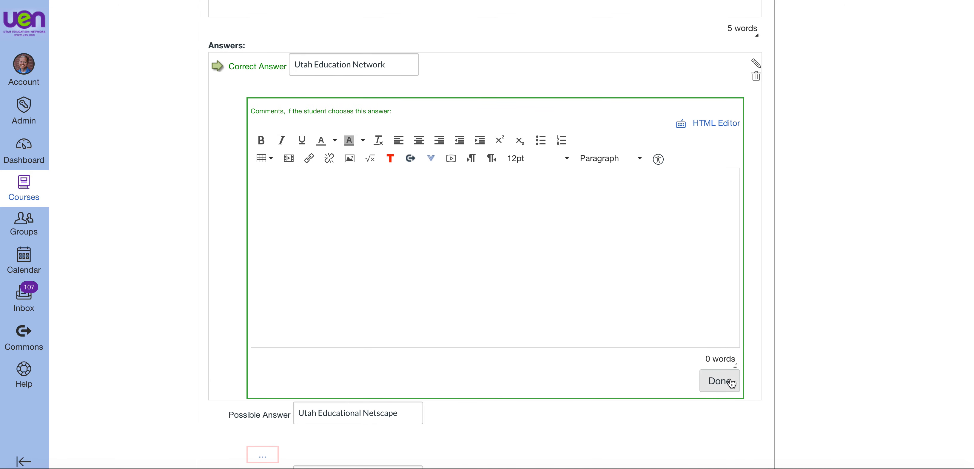
pyautogui.click(719, 381)
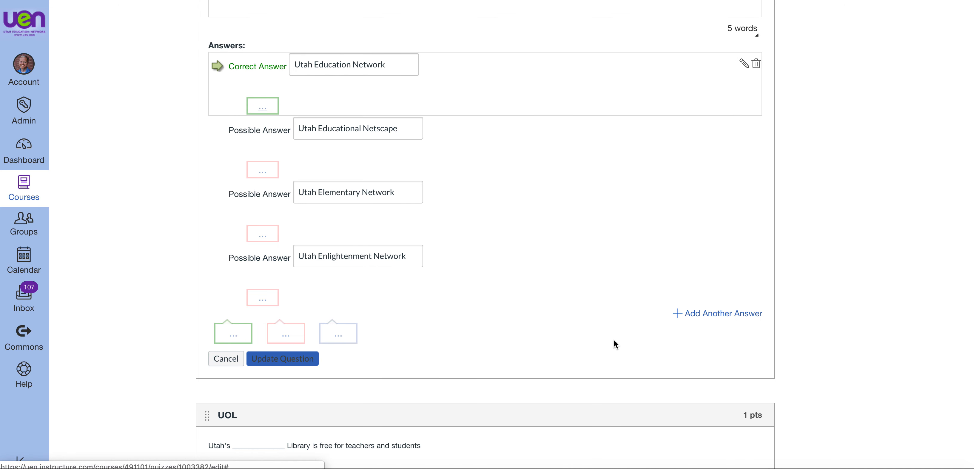
pyautogui.click(262, 171)
pyautogui.click(285, 239)
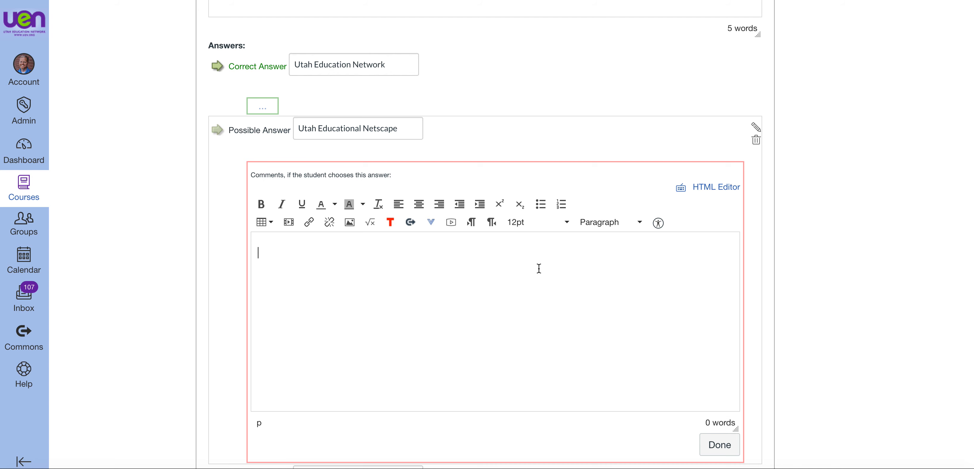
pyautogui.scroll(-2, 539, 268)
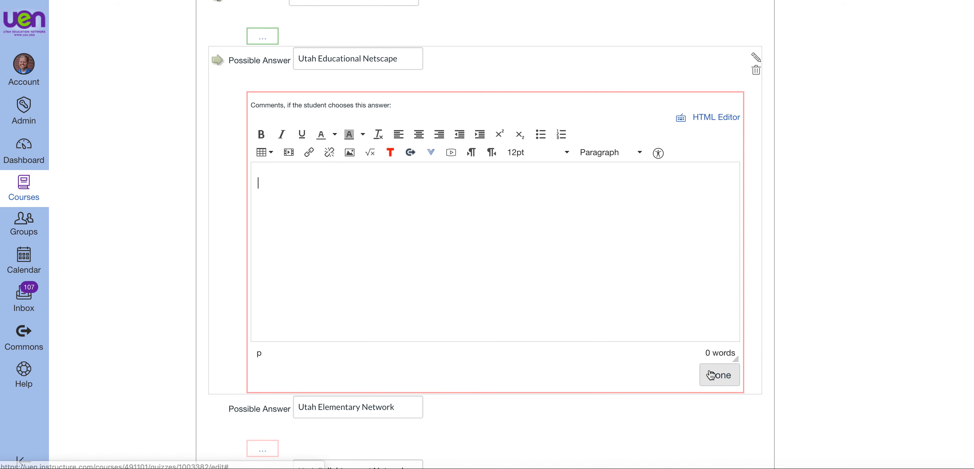
pyautogui.click(710, 374)
# Review the UEN question's text and answer choices and update the question
pyautogui.scroll(2, 589, 274)
pyautogui.scroll(12, 590, 277)
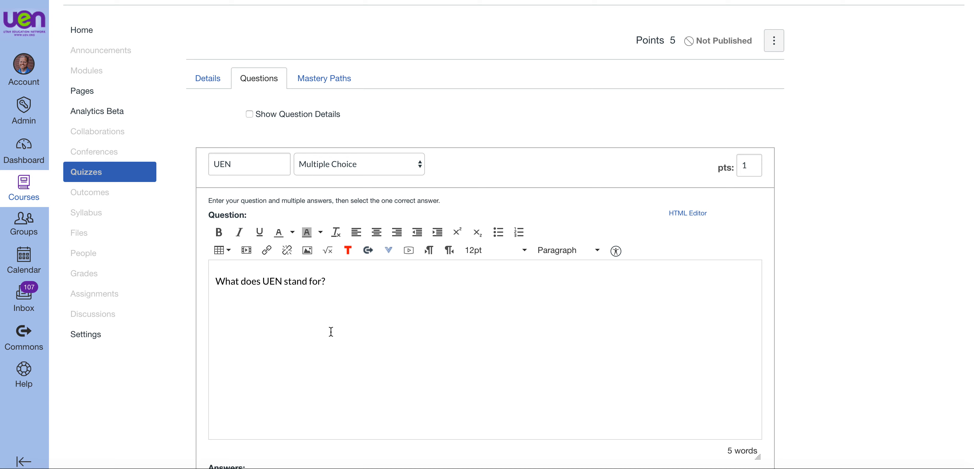
pyautogui.scroll(-3, 331, 331)
pyautogui.scroll(-5, 306, 331)
pyautogui.scroll(-2, 306, 334)
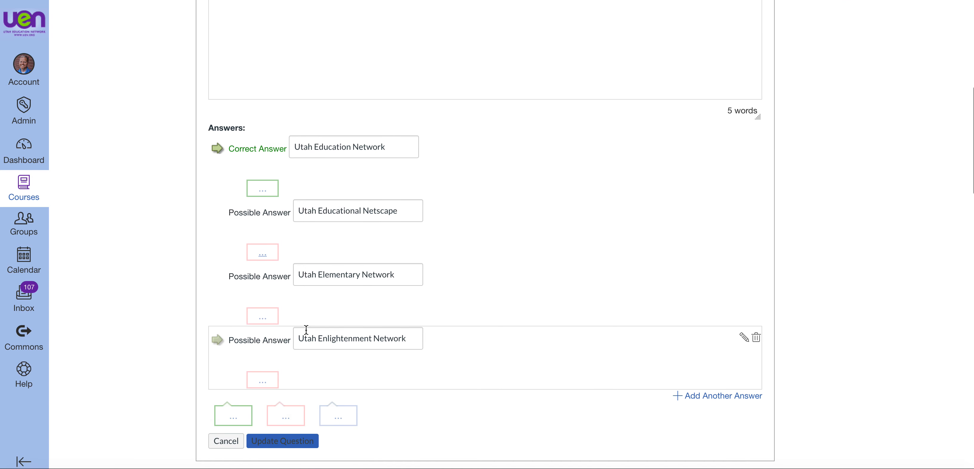
pyautogui.scroll(-3, 359, 254)
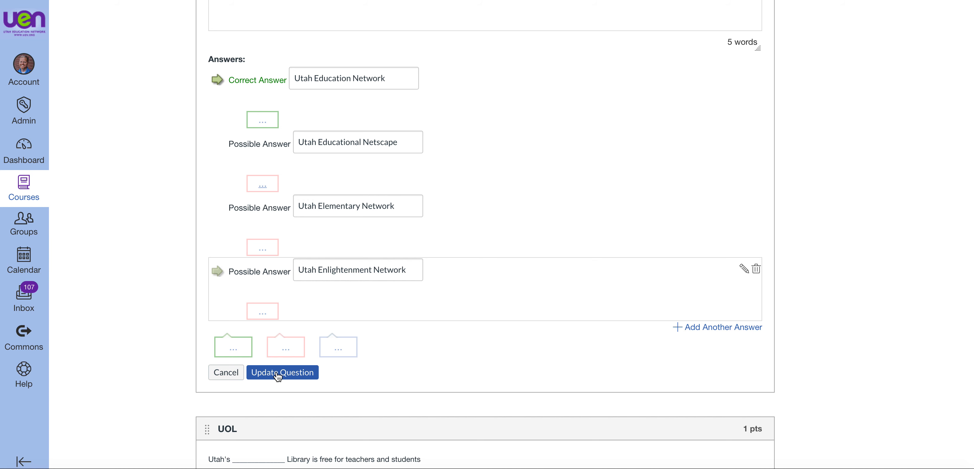
pyautogui.click(295, 374)
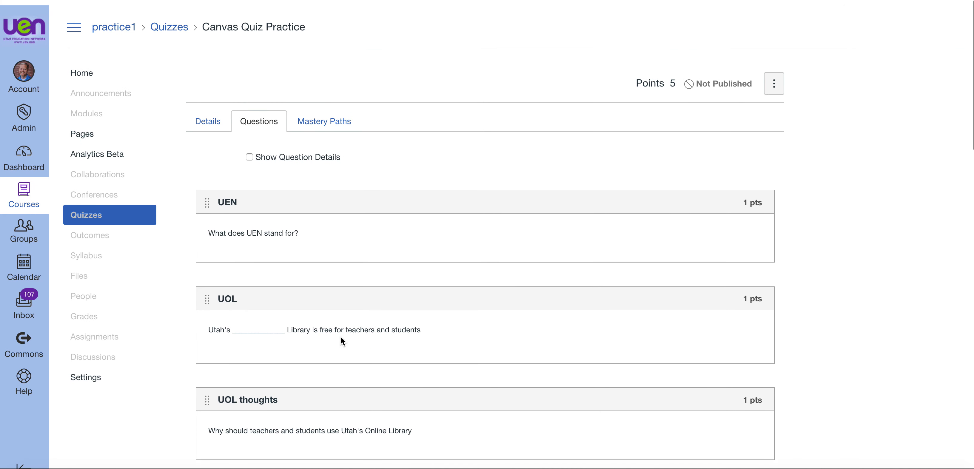
# Open the UOL fill-in-the-blank question, review its text and possible answers, and update the question
pyautogui.scroll(-1, 341, 338)
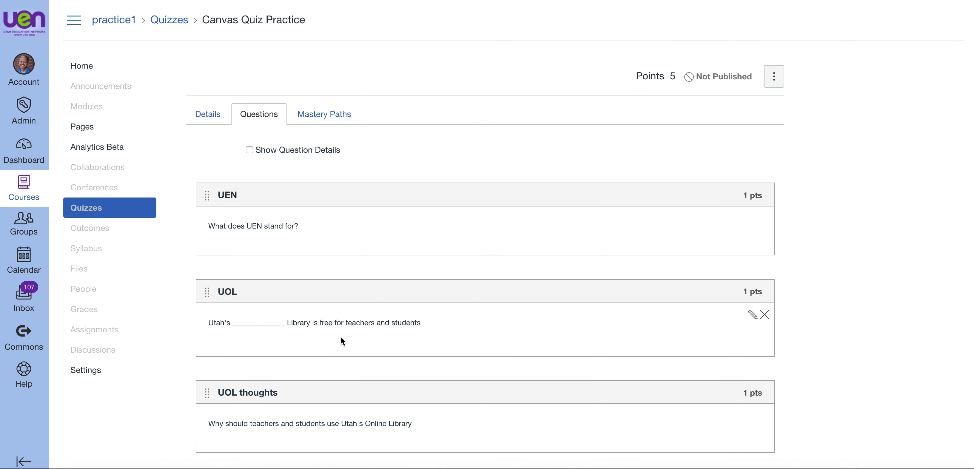
pyautogui.click(752, 314)
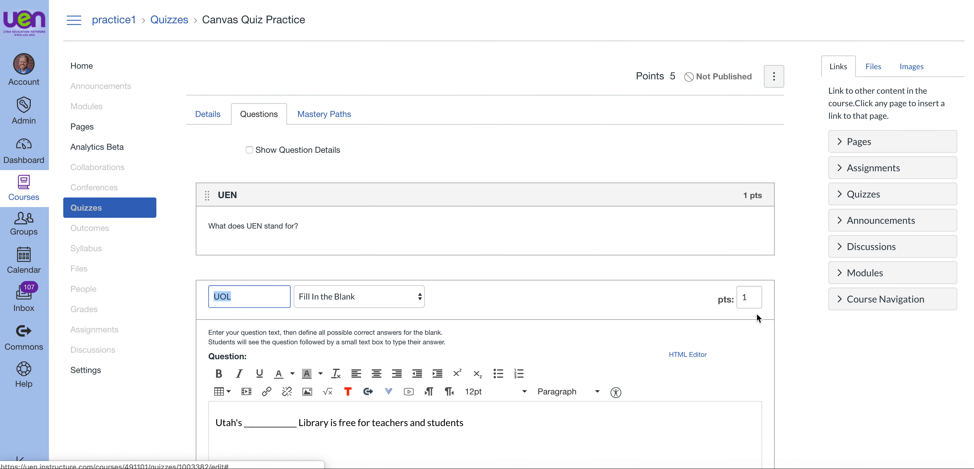
pyautogui.scroll(-5, 517, 327)
pyautogui.scroll(-3, 517, 330)
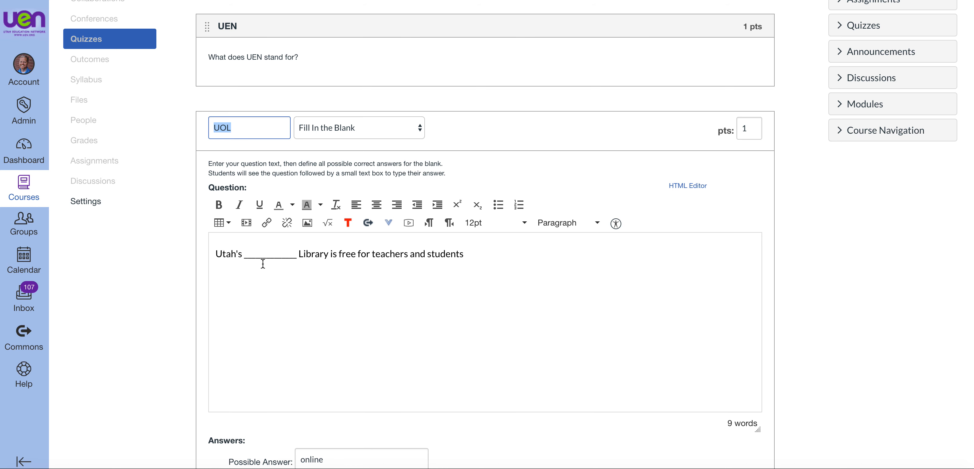
pyautogui.scroll(-4, 318, 328)
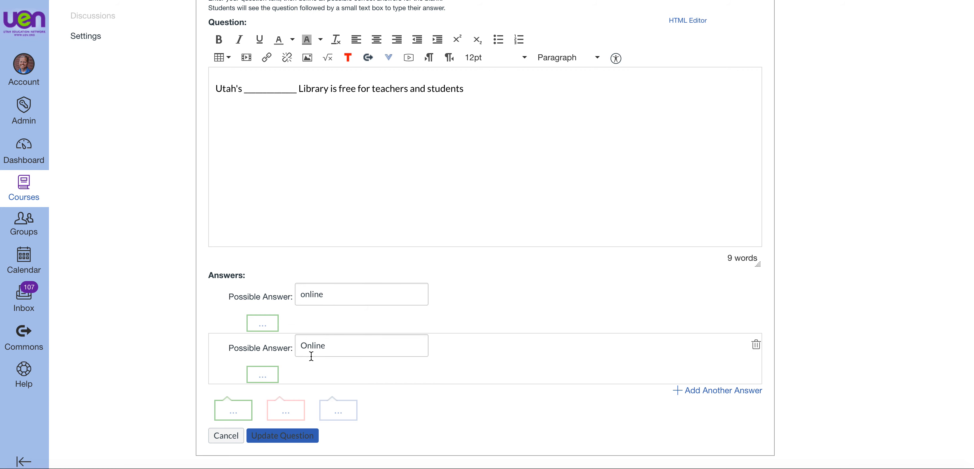
pyautogui.scroll(1, 313, 357)
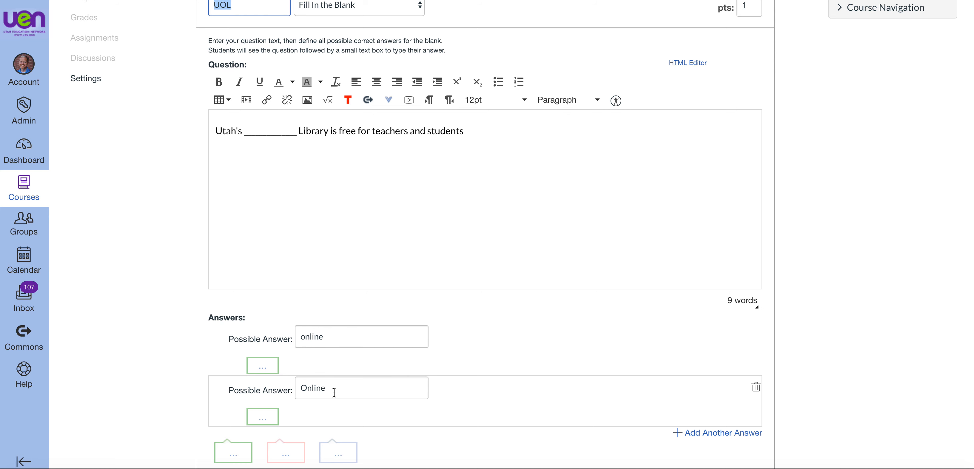
pyautogui.scroll(-3, 344, 339)
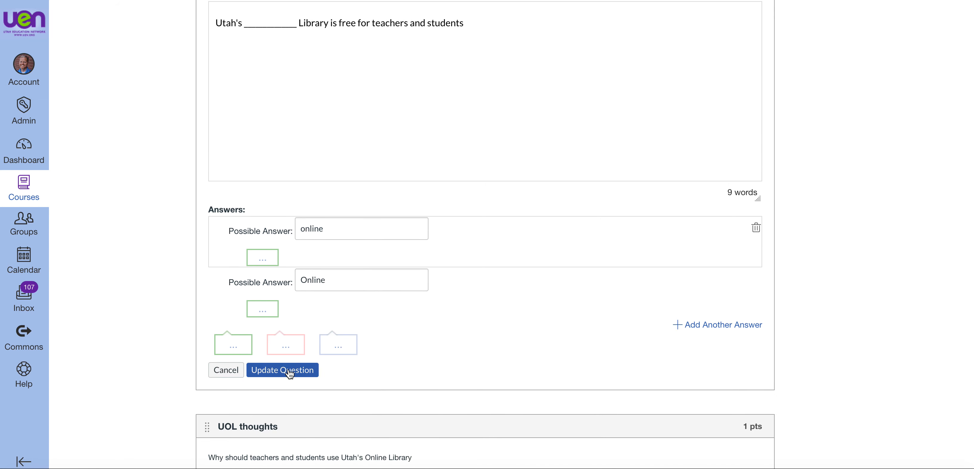
pyautogui.click(289, 371)
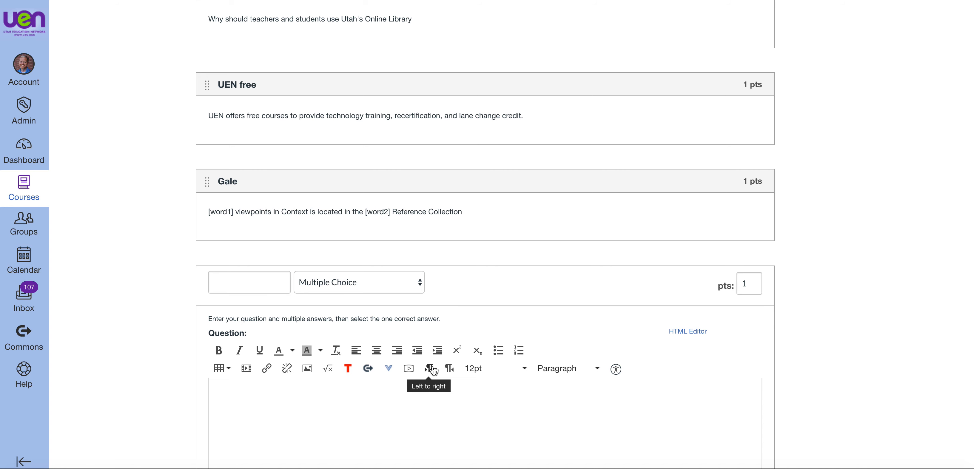
# Open the UOL thoughts question for editing, review the available question types and keep it as Essay Question
pyautogui.scroll(9, 432, 370)
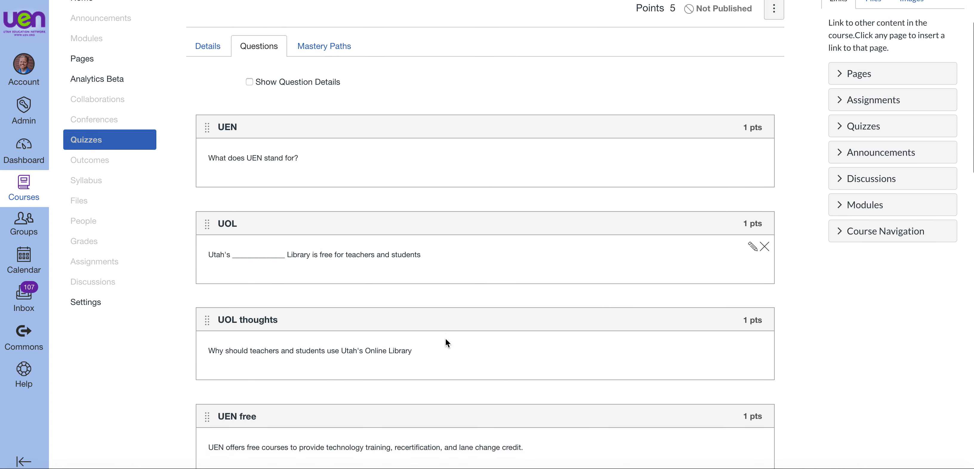
pyautogui.scroll(-2, 445, 338)
pyautogui.click(753, 280)
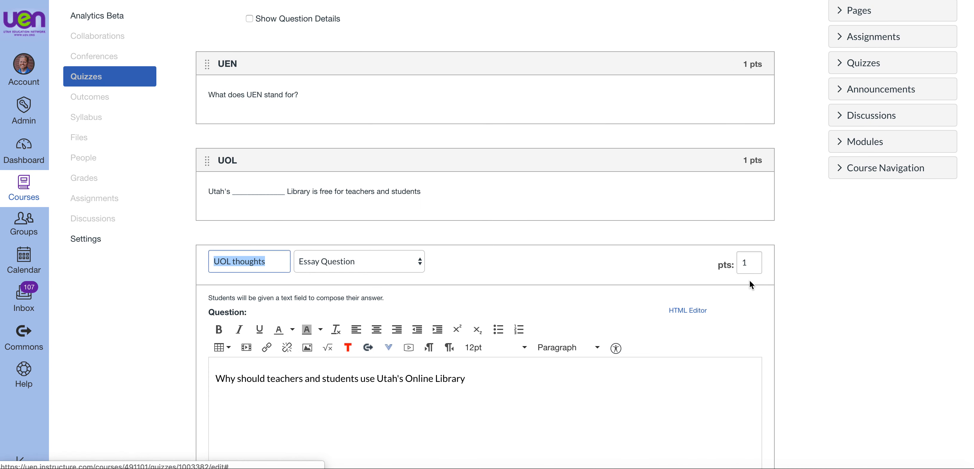
pyautogui.scroll(-5, 534, 324)
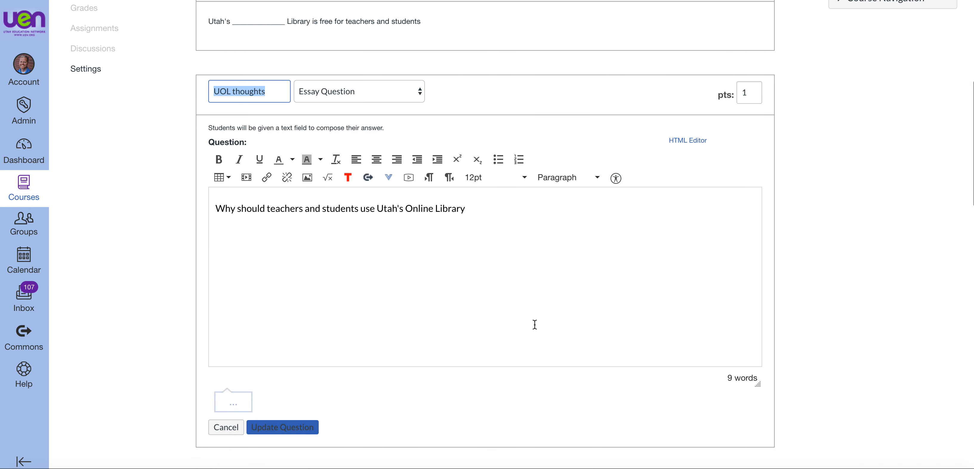
pyautogui.scroll(-1, 534, 324)
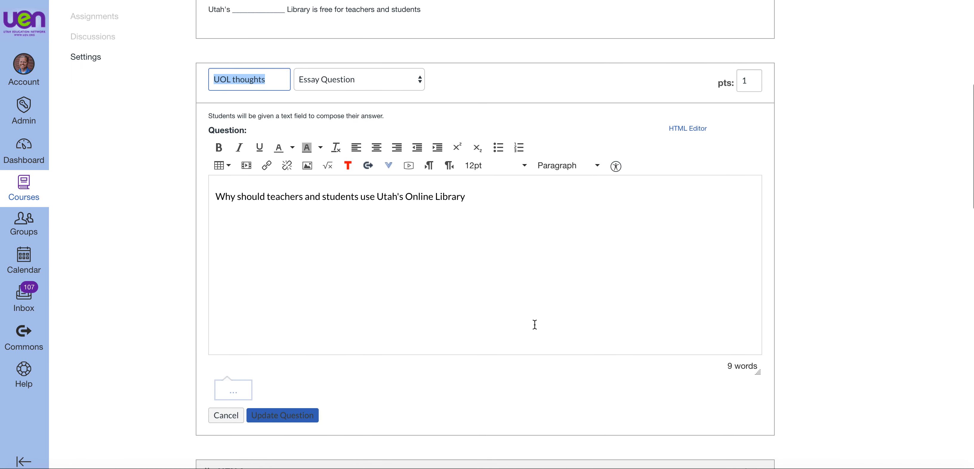
pyautogui.click(388, 85)
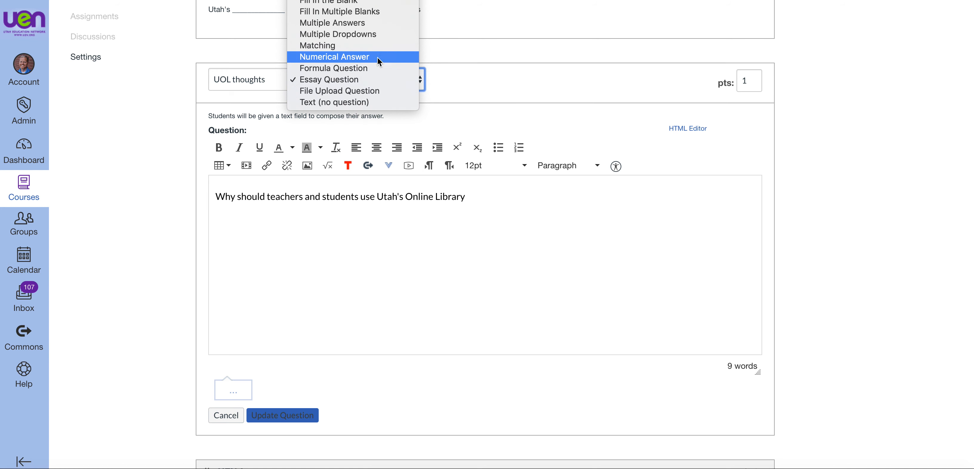
pyautogui.click(368, 80)
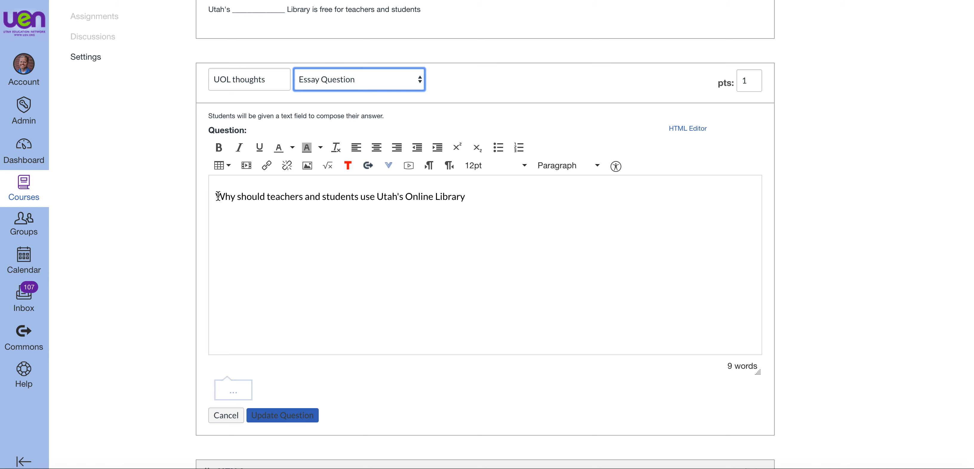
# Add a question mark at the end of the UOL thoughts question text and update the question
pyautogui.click(467, 201)
pyautogui.write('?')
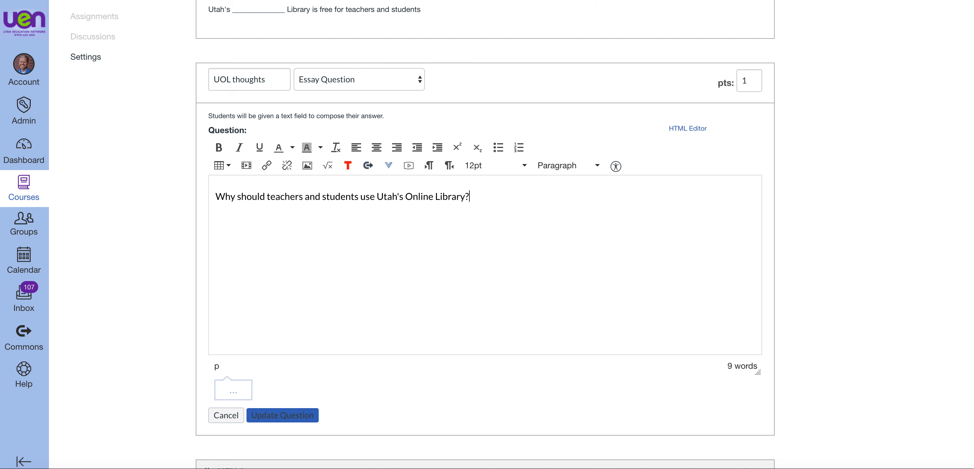
pyautogui.click(267, 415)
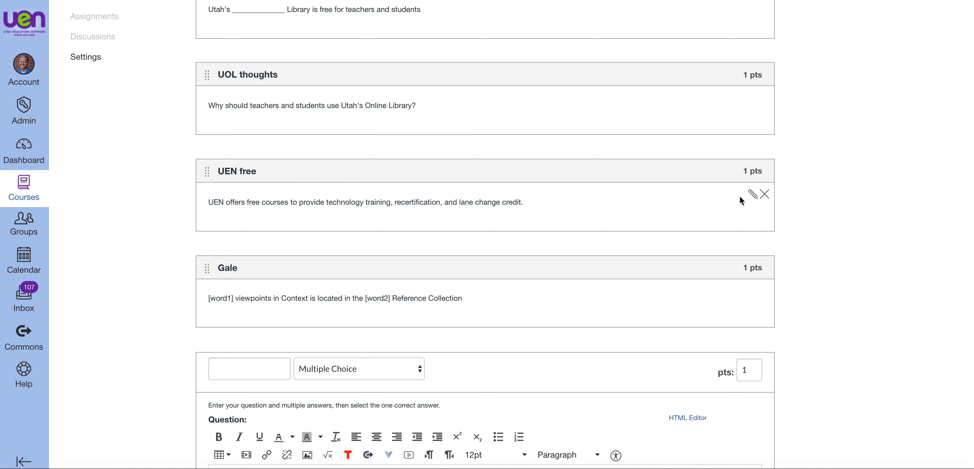
# Open the UEN free question for editing and set its points to 2
pyautogui.click(750, 195)
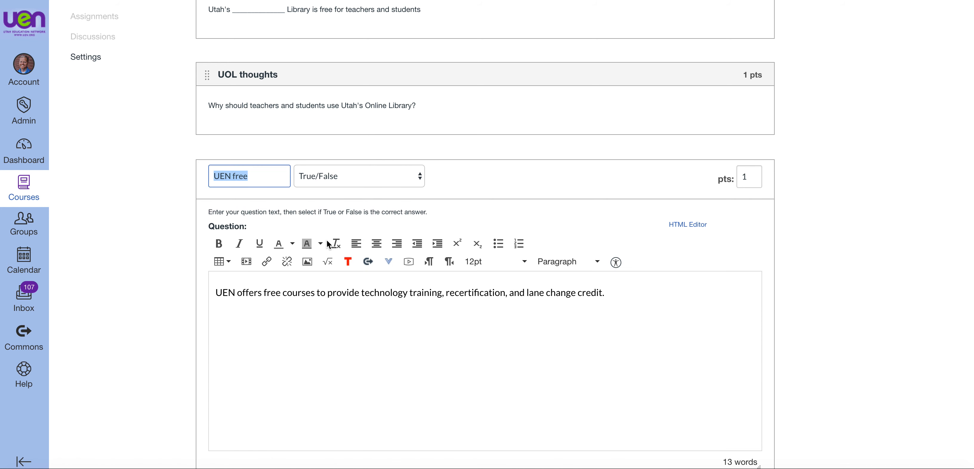
pyautogui.click(759, 180)
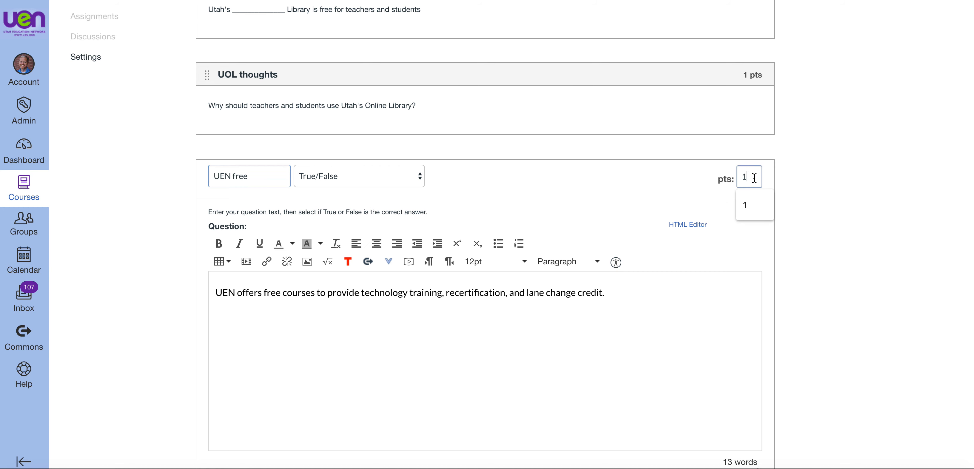
pyautogui.press('BackSpace')
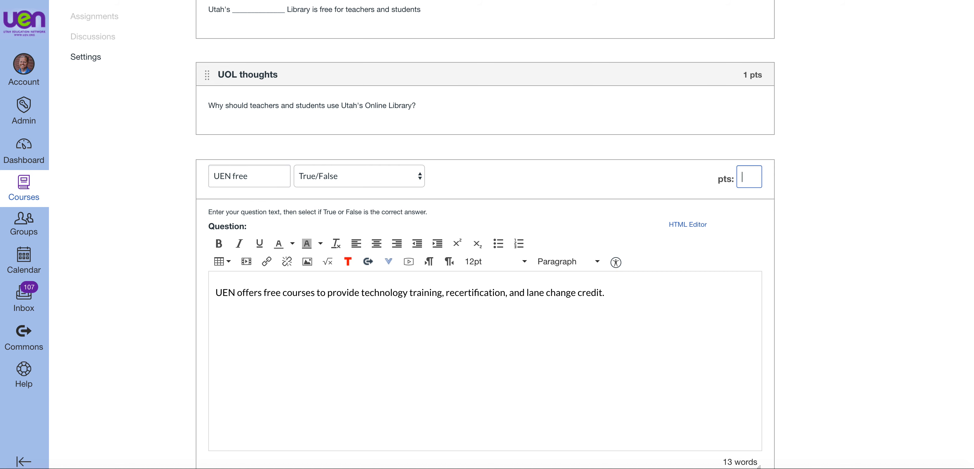
pyautogui.write('2')
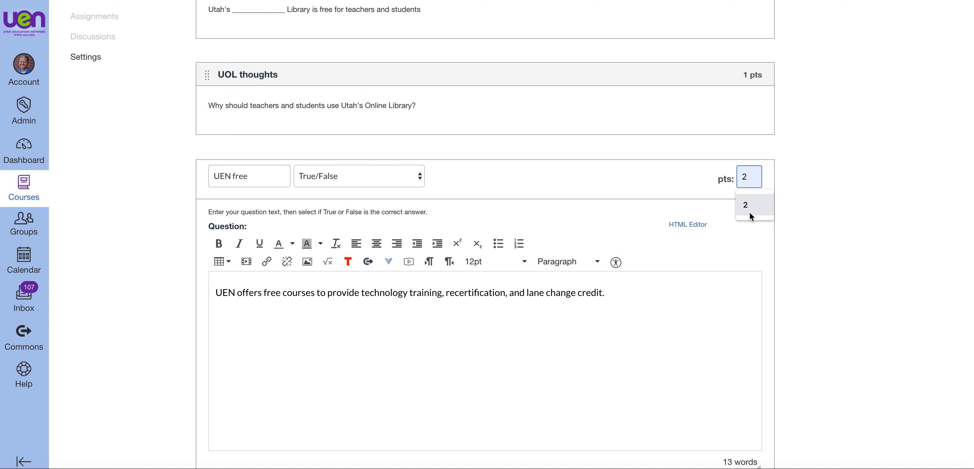
pyautogui.click(728, 235)
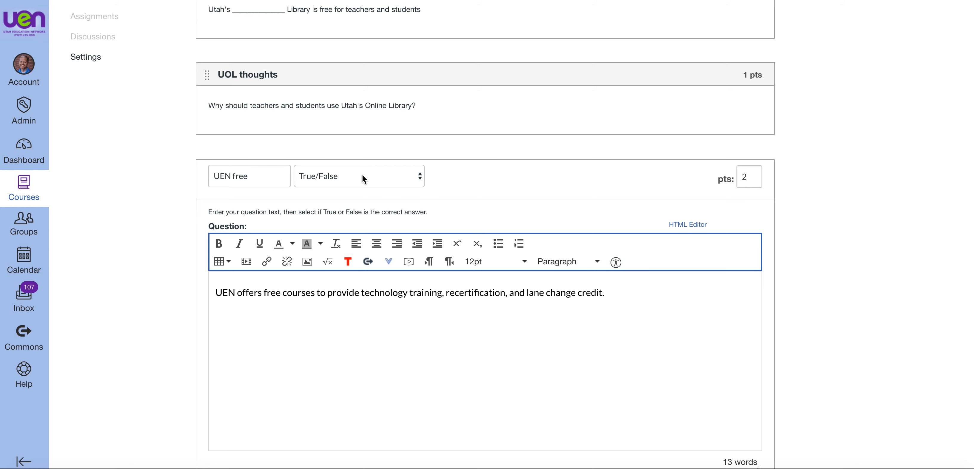
# Try marking False as the correct answer of the UEN free question and set True as correct again
pyautogui.scroll(-2, 279, 255)
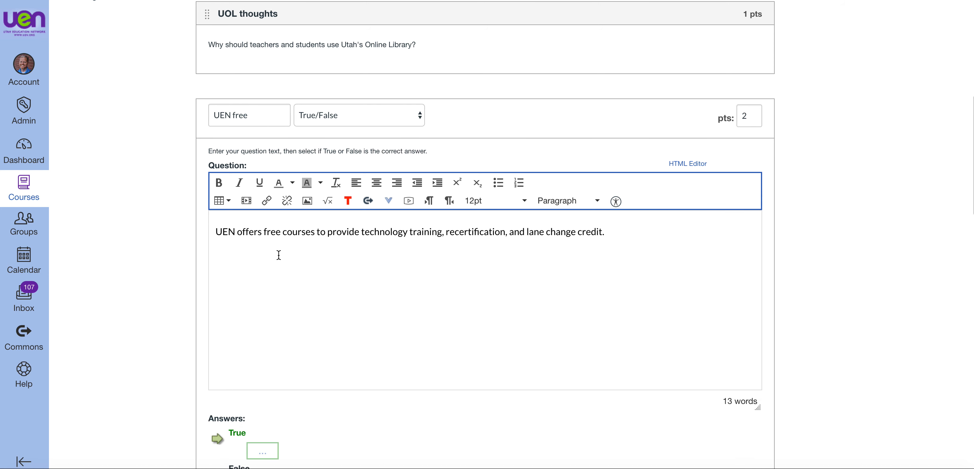
pyautogui.scroll(-4, 253, 269)
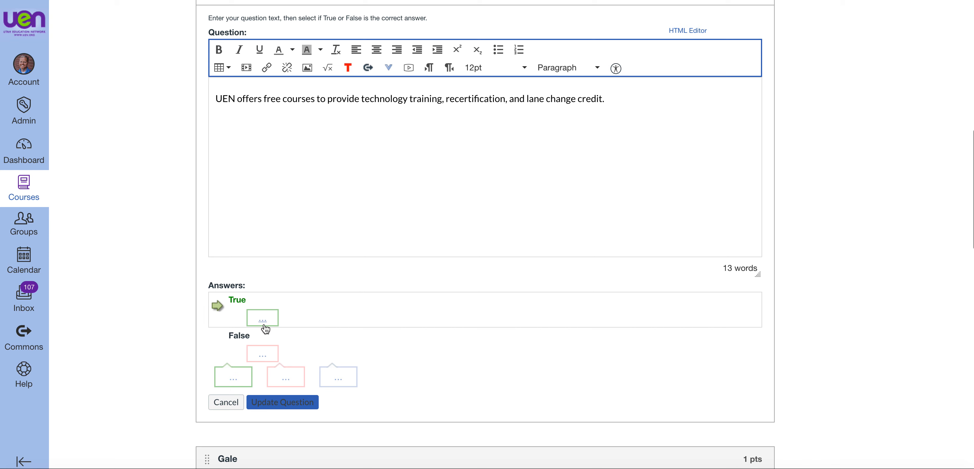
pyautogui.scroll(1, 291, 318)
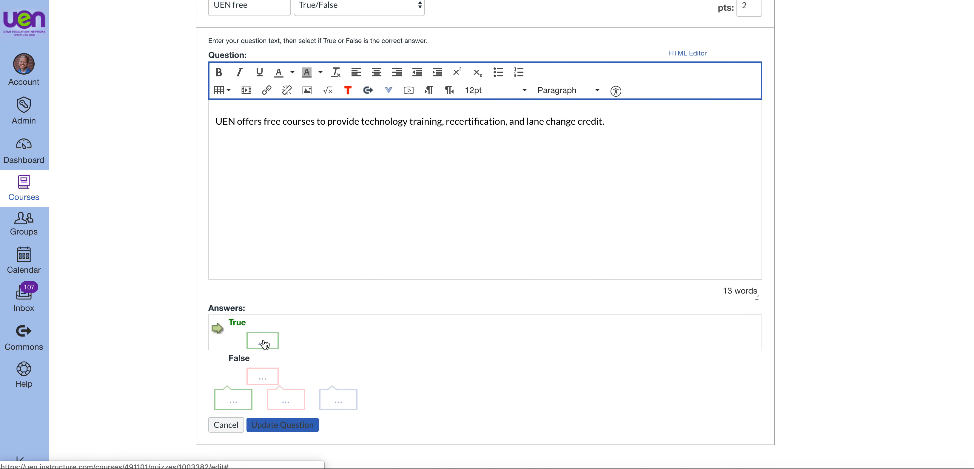
pyautogui.click(217, 366)
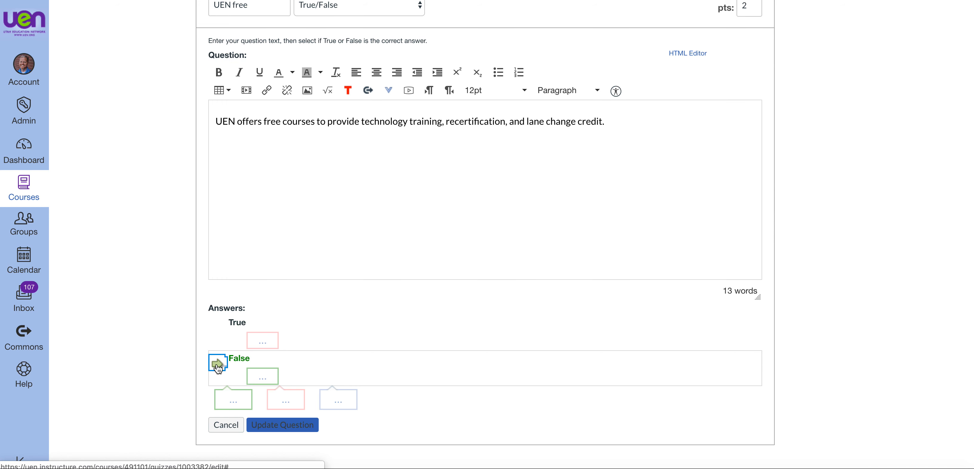
pyautogui.click(218, 327)
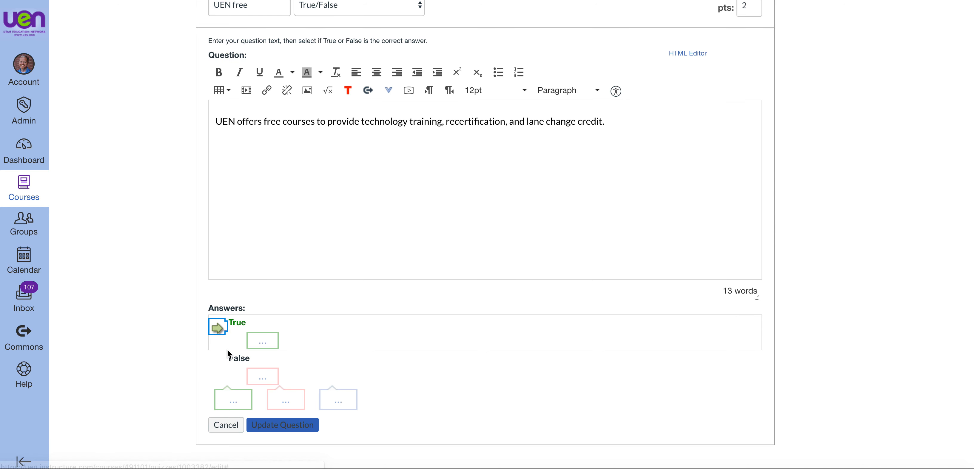
# Review the UEN free question's True and False answers with their comment options and update the question
pyautogui.scroll(1, 293, 326)
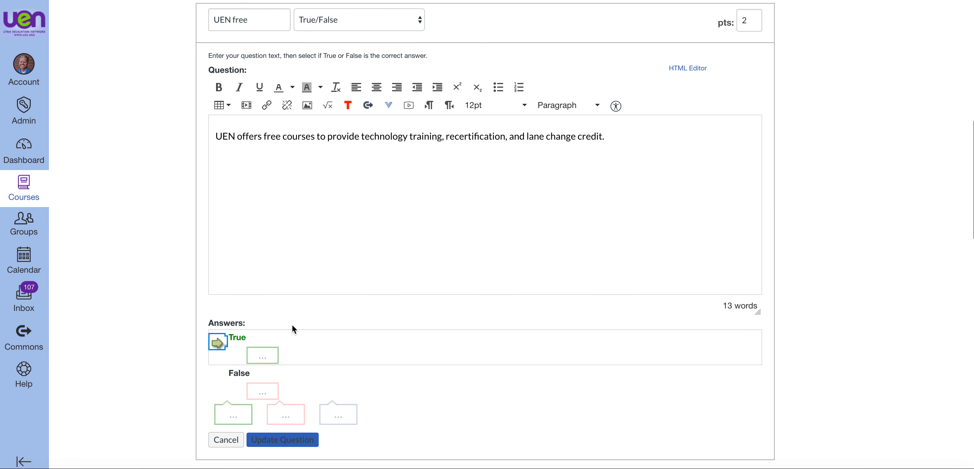
pyautogui.scroll(-2, 292, 325)
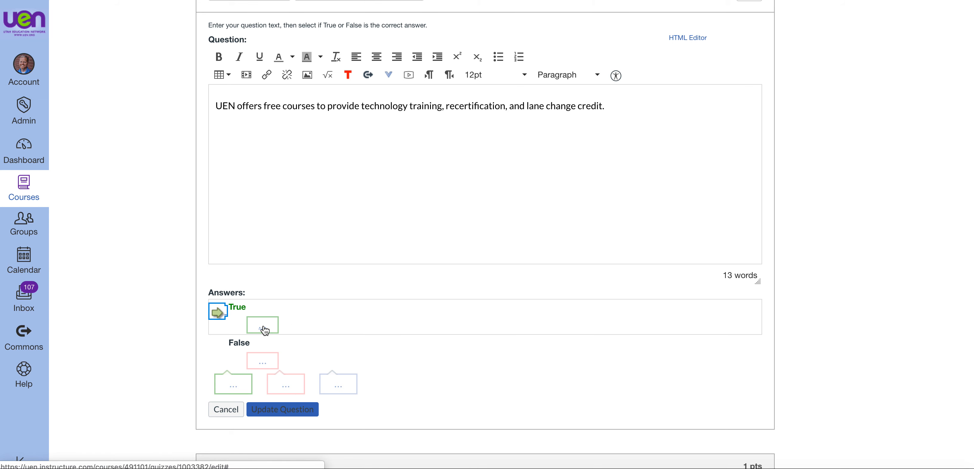
pyautogui.scroll(1, 394, 307)
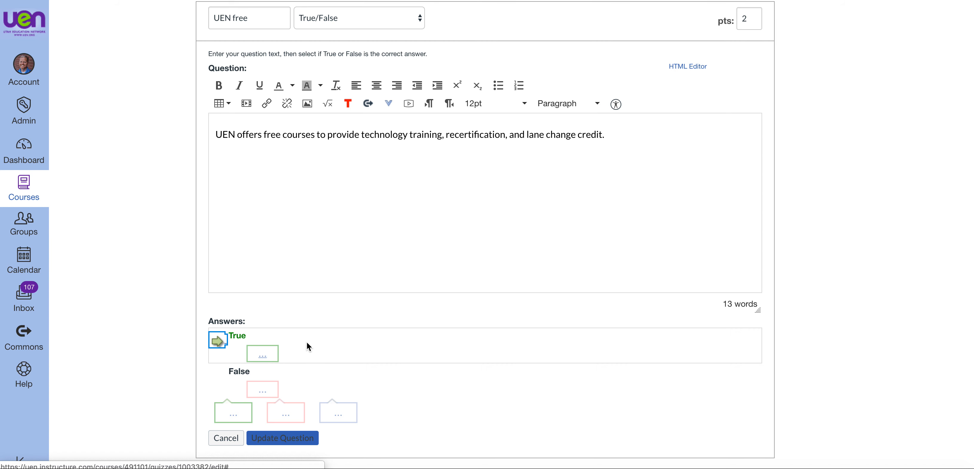
pyautogui.click(291, 441)
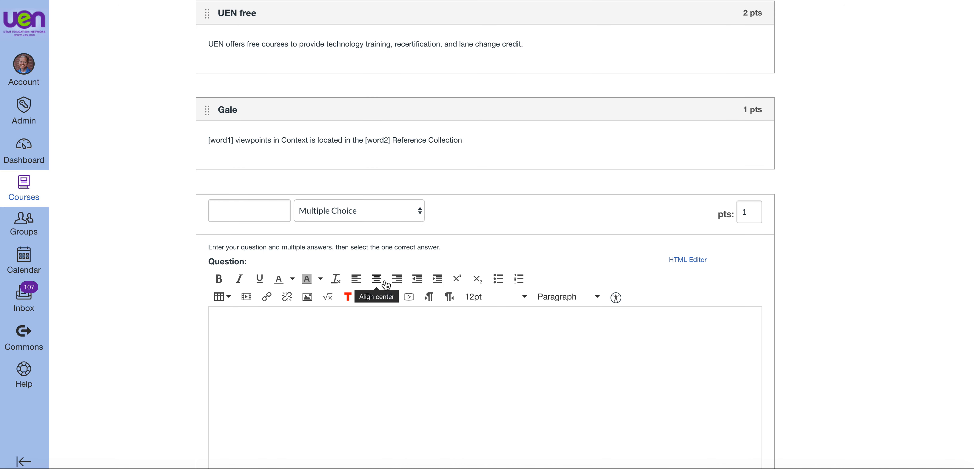
pyautogui.scroll(10, 382, 285)
pyautogui.scroll(-3, 385, 284)
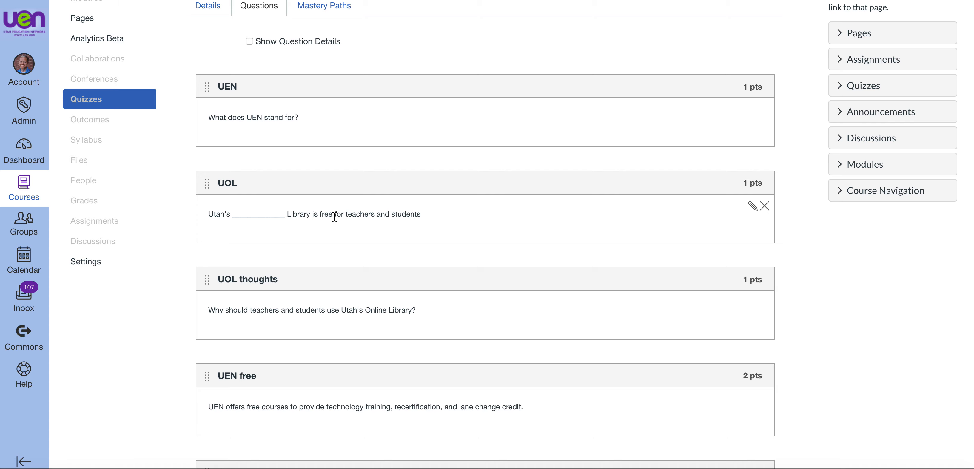
pyautogui.scroll(-1, 334, 218)
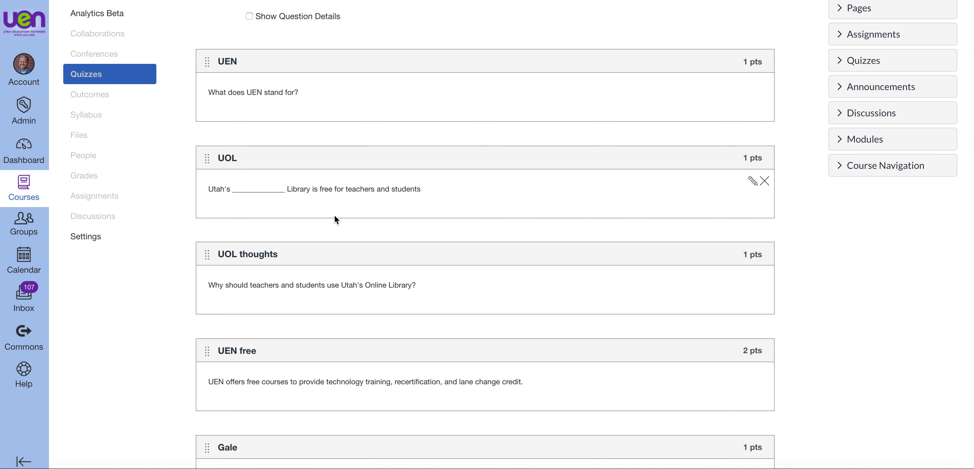
pyautogui.scroll(1, 320, 346)
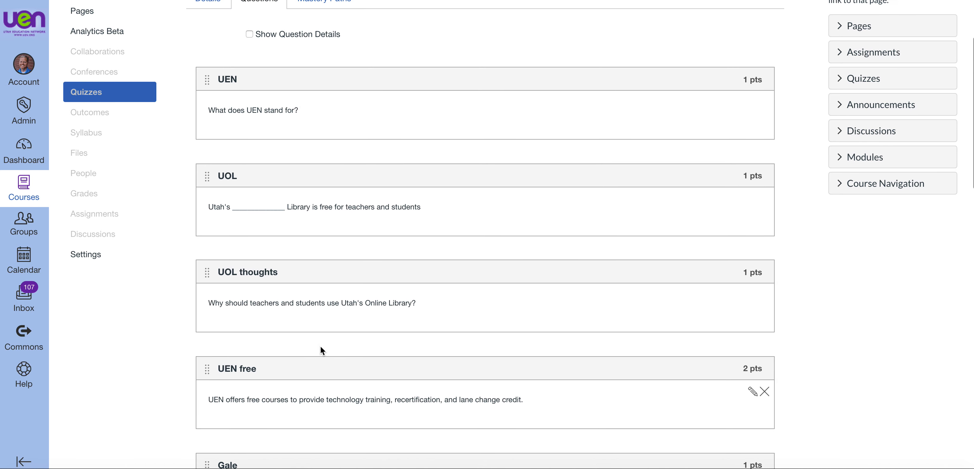